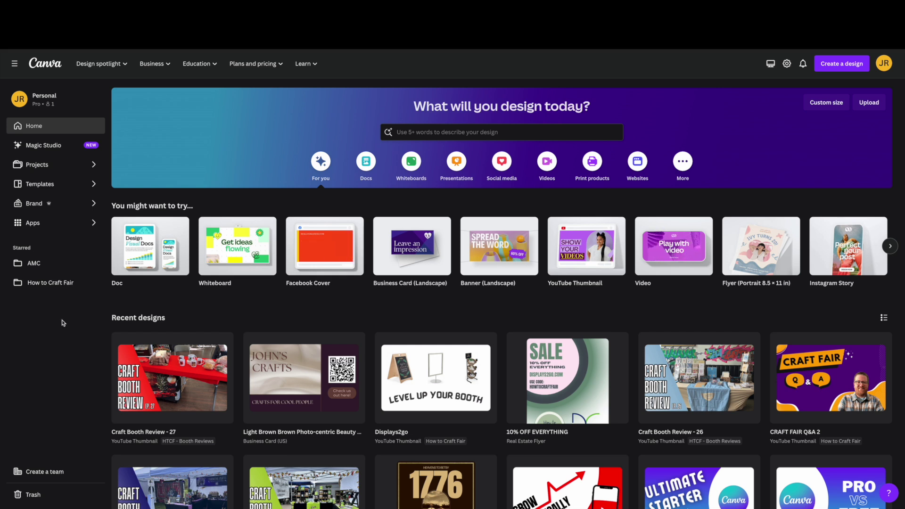
Open the existing Brand Kit in the brand area
{"action": "scroll", "coordinate": [60, 209], "scroll_direction": "down", "scroll_amount": 1}
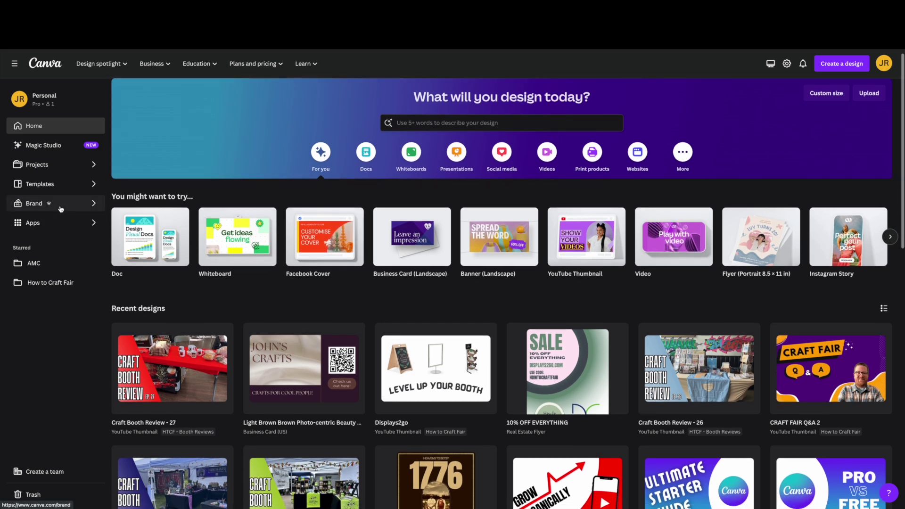
{"action": "scroll", "coordinate": [71, 210], "scroll_direction": "up", "scroll_amount": 1}
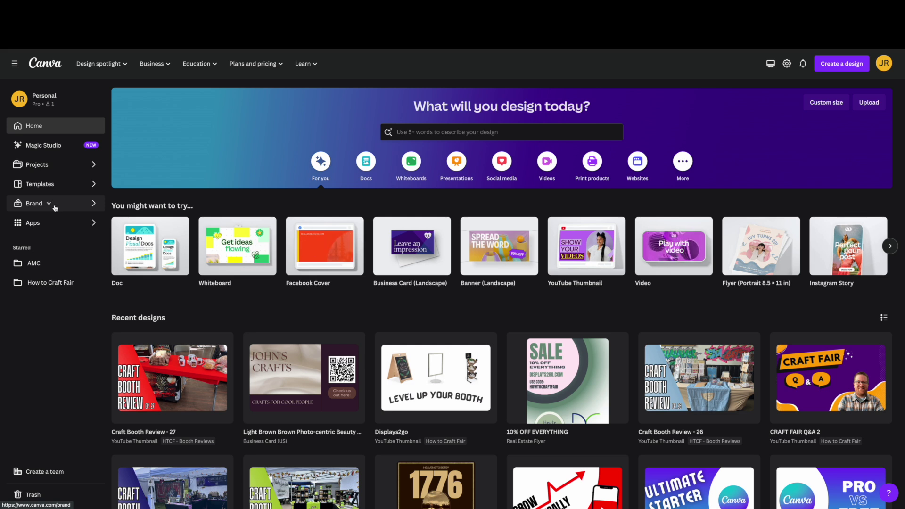
{"action": "left_click", "coordinate": [56, 208]}
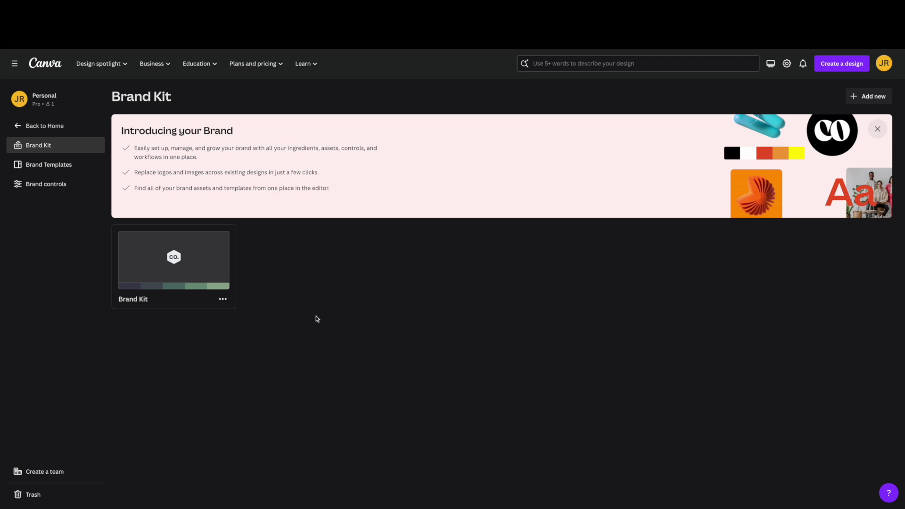
{"action": "left_click", "coordinate": [199, 275]}
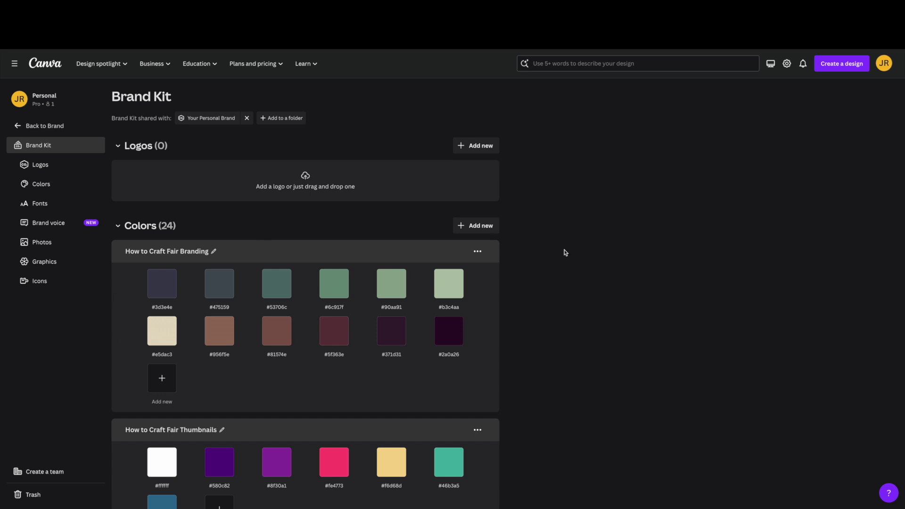
Delete the Save the Date color palette from the Brand Kit
{"action": "scroll", "coordinate": [592, 248], "scroll_direction": "down", "scroll_amount": 3}
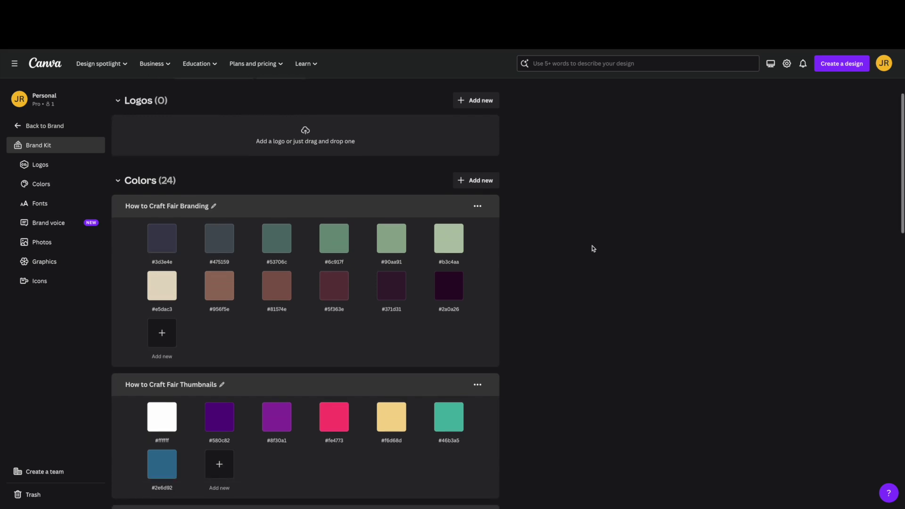
{"action": "scroll", "coordinate": [592, 247], "scroll_direction": "down", "scroll_amount": 1}
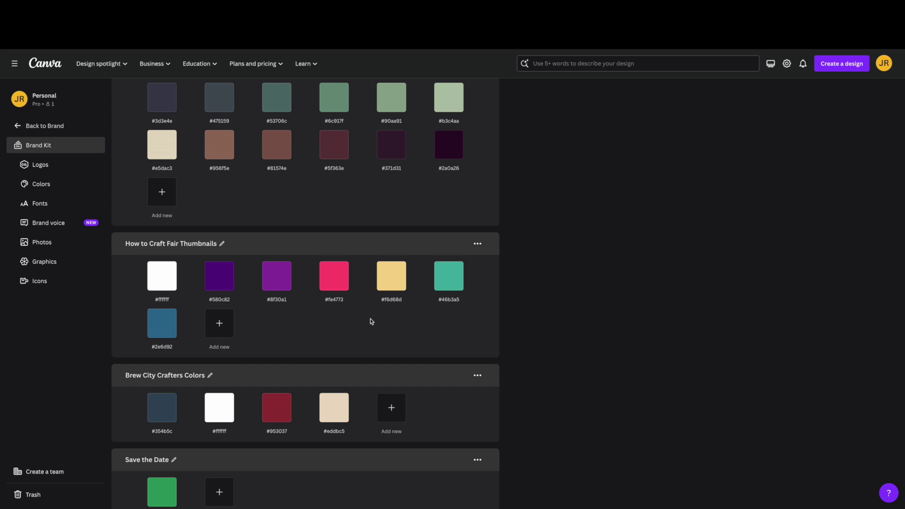
{"action": "scroll", "coordinate": [633, 359], "scroll_direction": "down", "scroll_amount": 10}
{"action": "scroll", "coordinate": [634, 359], "scroll_direction": "up", "scroll_amount": 4}
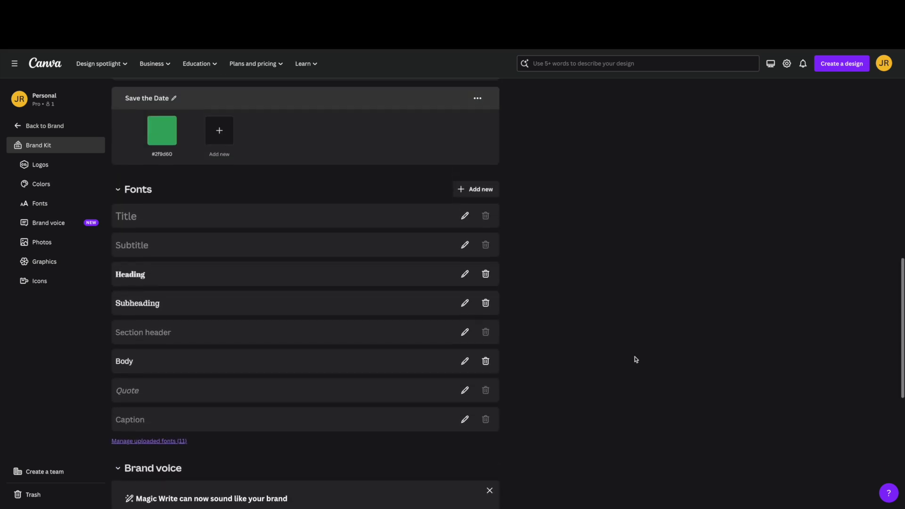
{"action": "scroll", "coordinate": [633, 359], "scroll_direction": "down", "scroll_amount": 2}
{"action": "scroll", "coordinate": [634, 359], "scroll_direction": "up", "scroll_amount": 3}
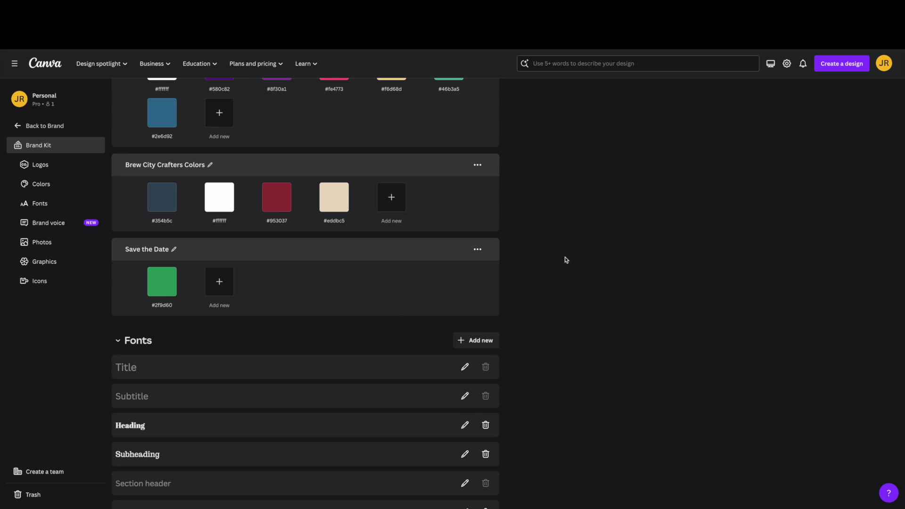
{"action": "left_click", "coordinate": [477, 251]}
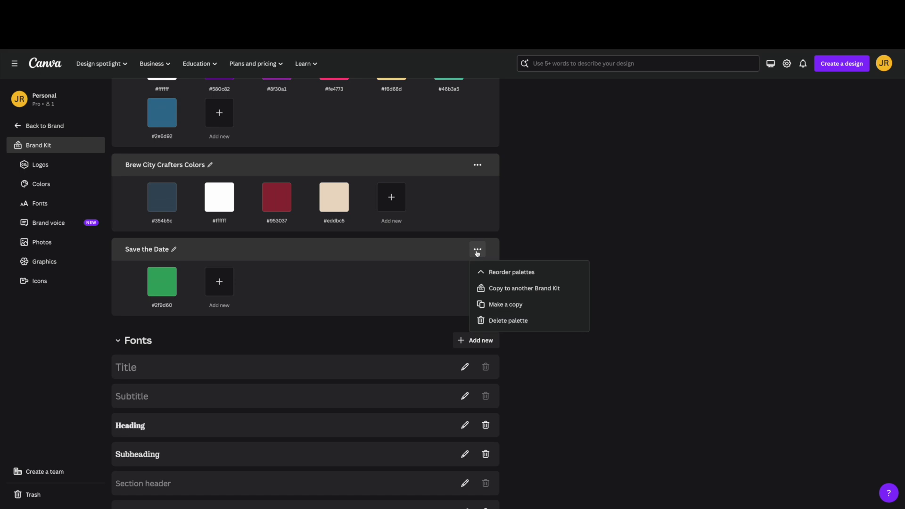
{"action": "left_click", "coordinate": [544, 325]}
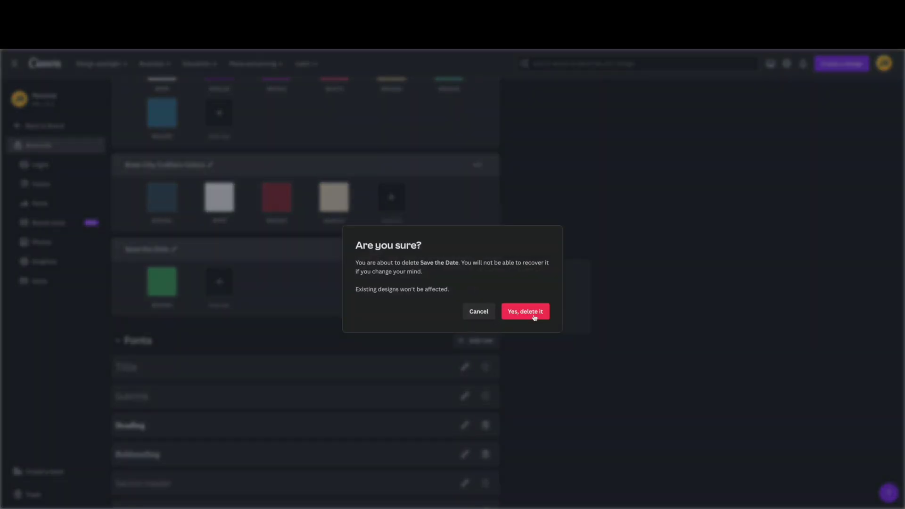
{"action": "left_click", "coordinate": [535, 316]}
Review the Brand Kit's color palettes, font styles, brand voice, photos, graphics and icons sections
{"action": "scroll", "coordinate": [616, 285], "scroll_direction": "up", "scroll_amount": 5}
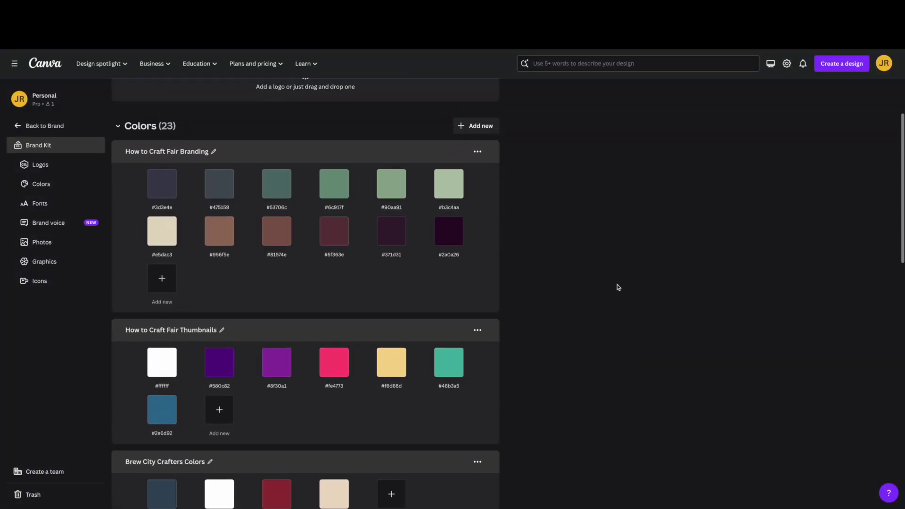
{"action": "scroll", "coordinate": [618, 285], "scroll_direction": "down", "scroll_amount": 9}
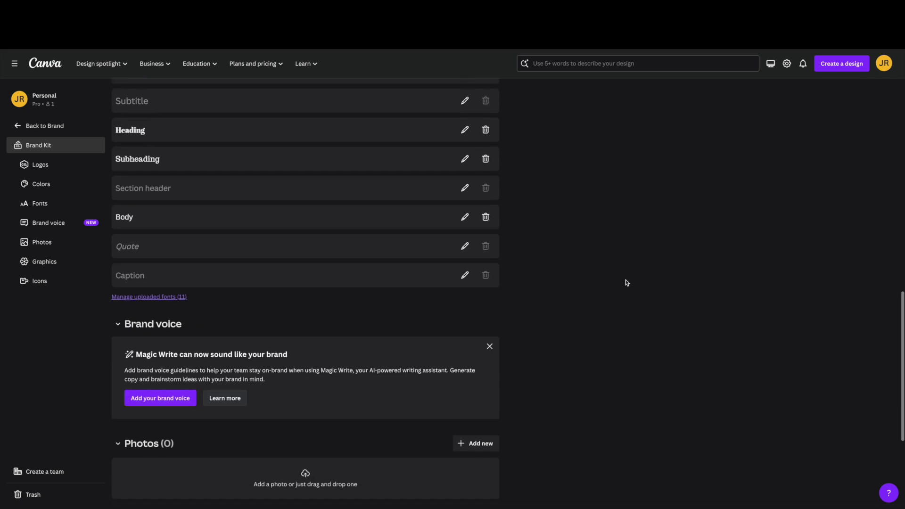
{"action": "scroll", "coordinate": [627, 283], "scroll_direction": "up", "scroll_amount": 1}
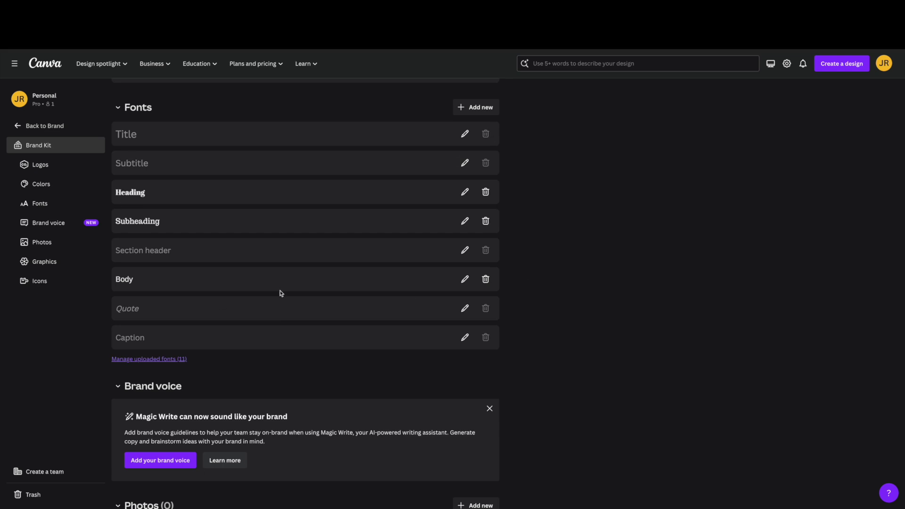
{"action": "scroll", "coordinate": [595, 307], "scroll_direction": "down", "scroll_amount": 3}
{"action": "scroll", "coordinate": [595, 306], "scroll_direction": "down", "scroll_amount": 2}
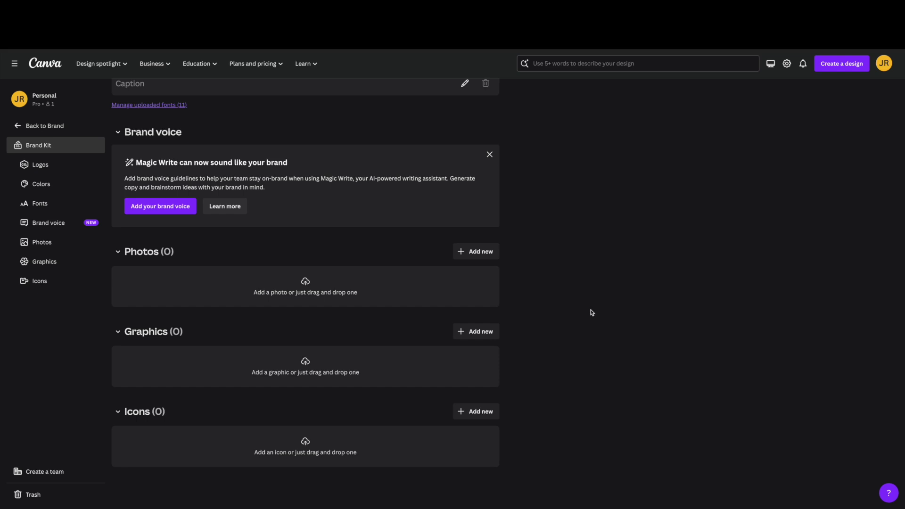
{"action": "scroll", "coordinate": [590, 312], "scroll_direction": "up", "scroll_amount": 4}
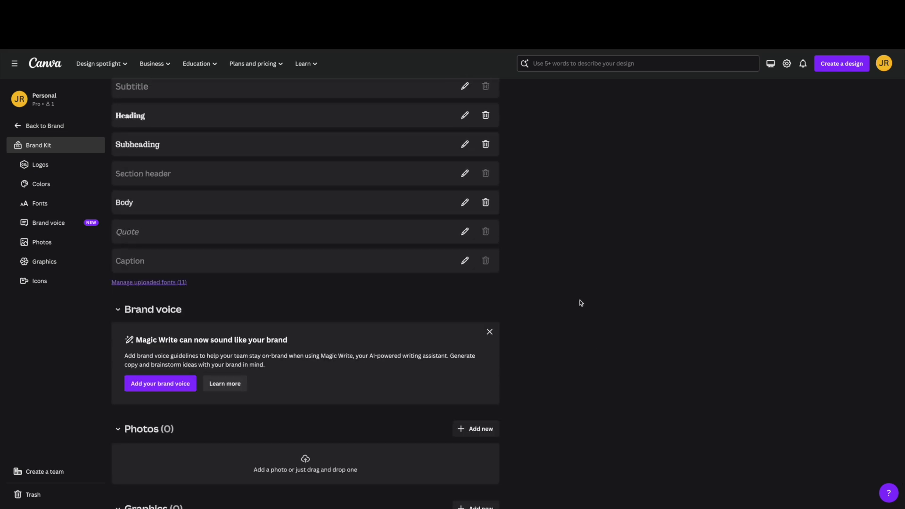
{"action": "scroll", "coordinate": [582, 305], "scroll_direction": "up", "scroll_amount": 6}
{"action": "scroll", "coordinate": [580, 303], "scroll_direction": "up", "scroll_amount": 6}
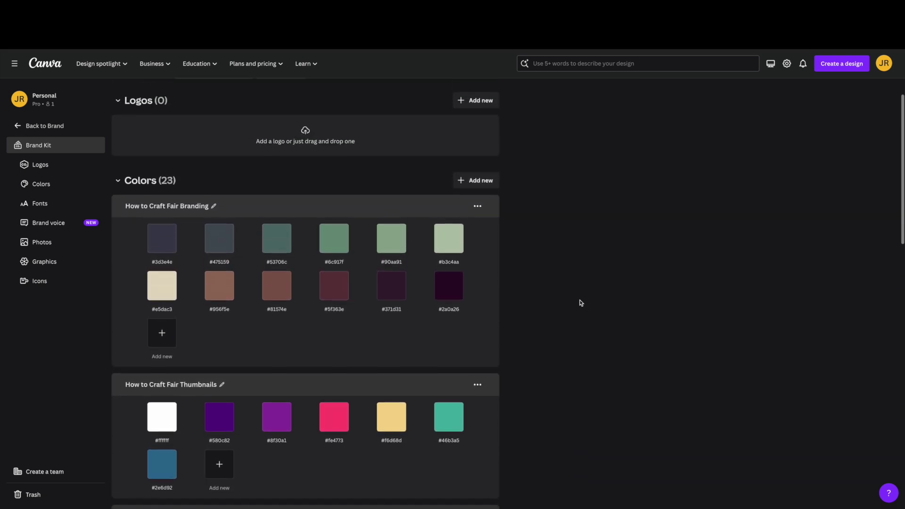
{"action": "scroll", "coordinate": [580, 302], "scroll_direction": "up", "scroll_amount": 1}
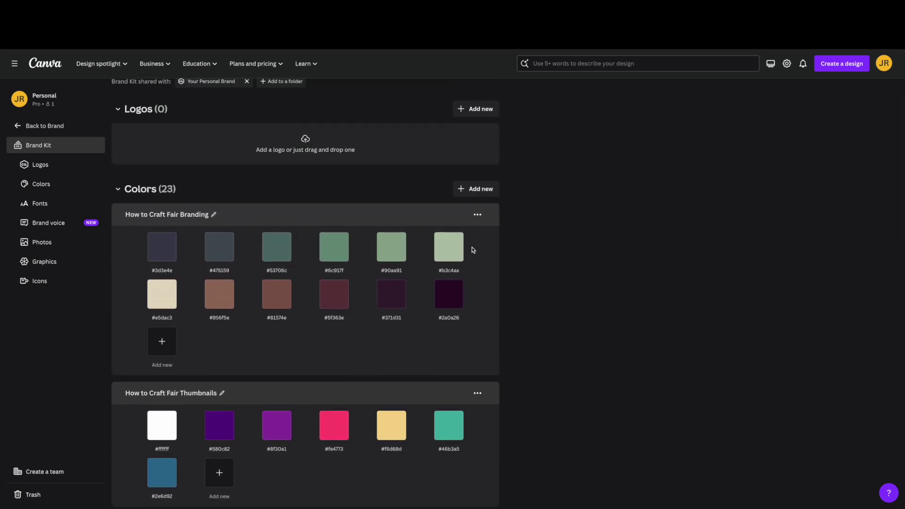
{"action": "scroll", "coordinate": [653, 340], "scroll_direction": "down", "scroll_amount": 5}
{"action": "scroll", "coordinate": [653, 341], "scroll_direction": "up", "scroll_amount": 6}
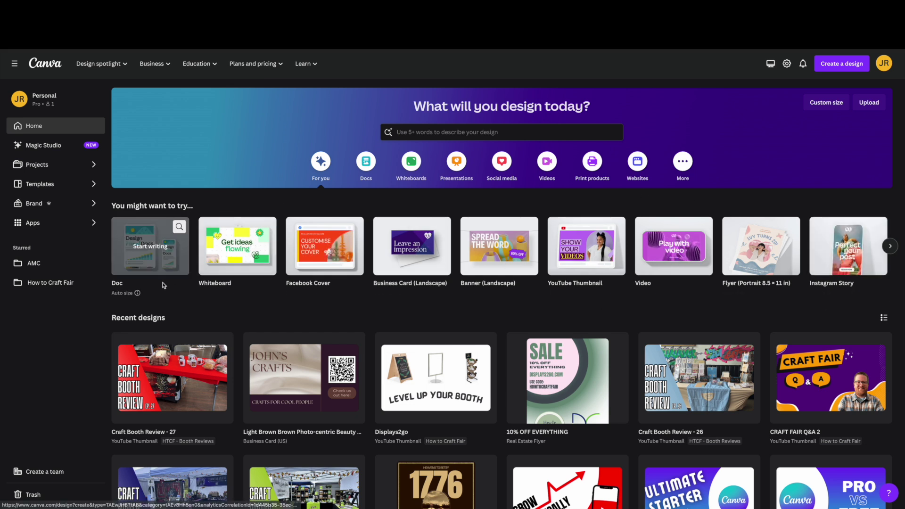
Browse the suggested design types on the home page and create a blank Flyer (Portrait 8.5 × 11 in)
{"action": "left_click", "coordinate": [889, 247]}
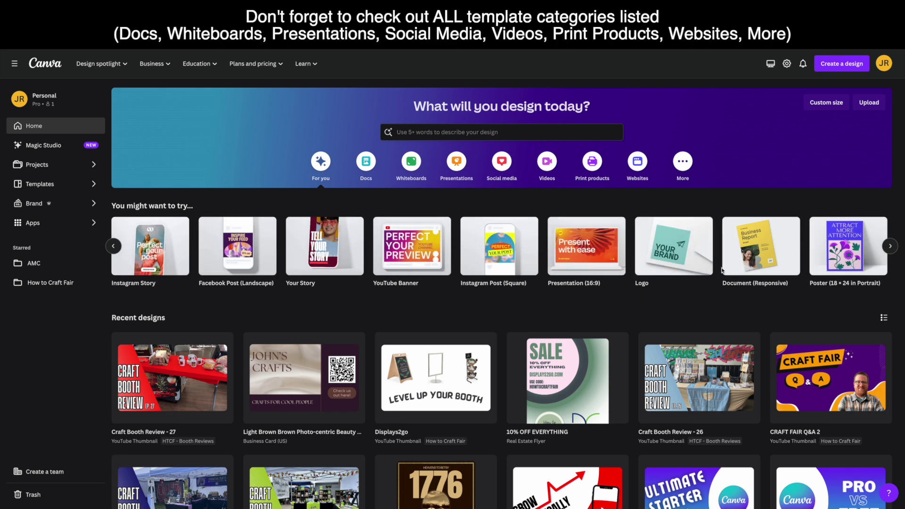
{"action": "left_click", "coordinate": [891, 250]}
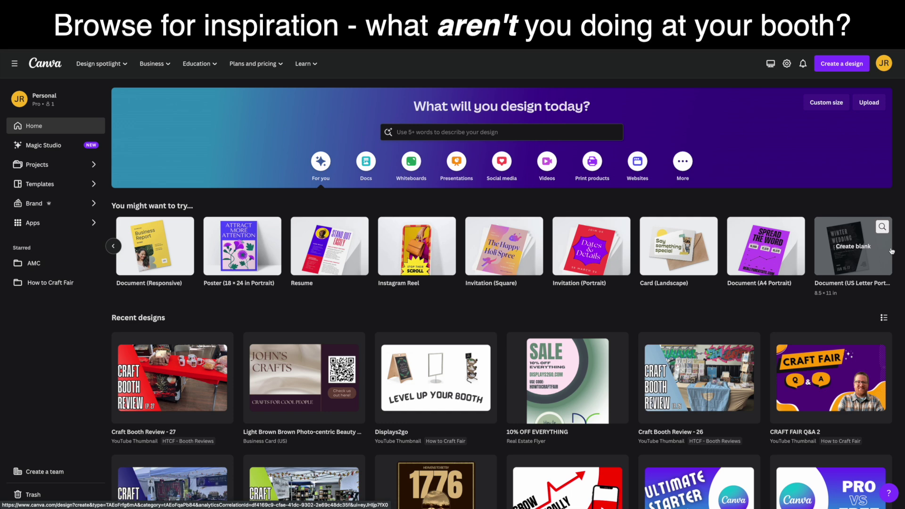
{"action": "left_click", "coordinate": [117, 245]}
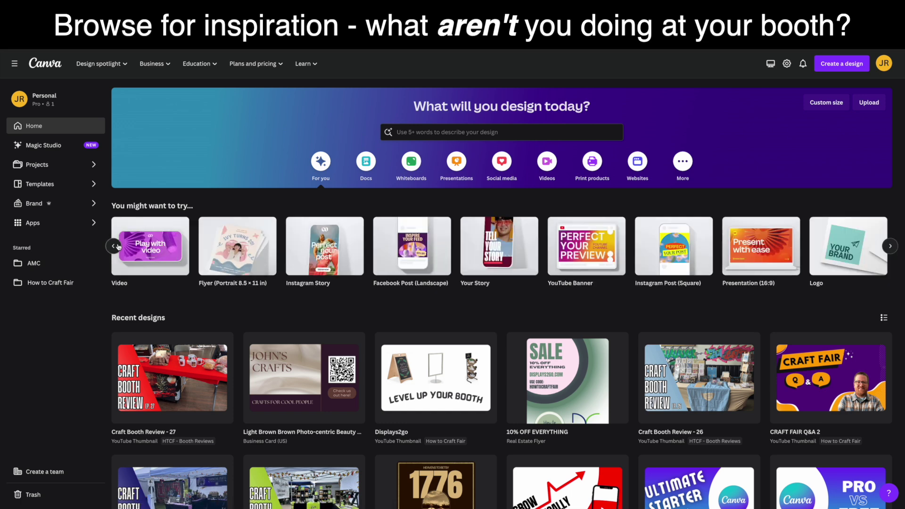
{"action": "left_click", "coordinate": [115, 245]}
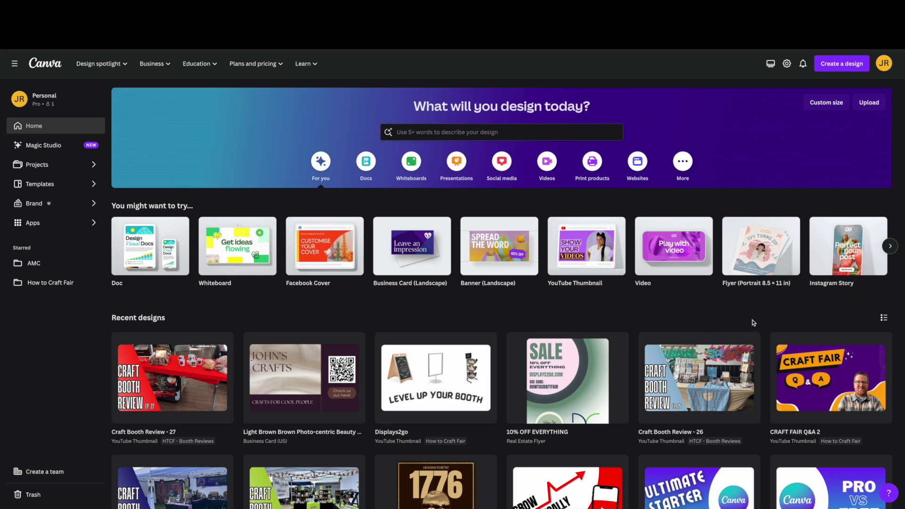
{"action": "left_click", "coordinate": [773, 243]}
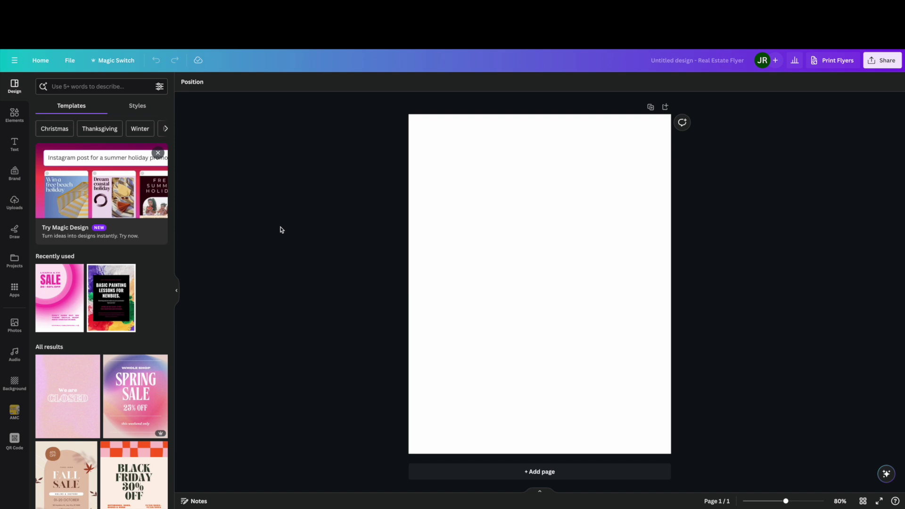
Find the White Simple Sale Manicure Flyer among the flyer templates and apply it to the blank page
{"action": "scroll", "coordinate": [158, 258], "scroll_direction": "down", "scroll_amount": 3}
{"action": "scroll", "coordinate": [158, 259], "scroll_direction": "down", "scroll_amount": 3}
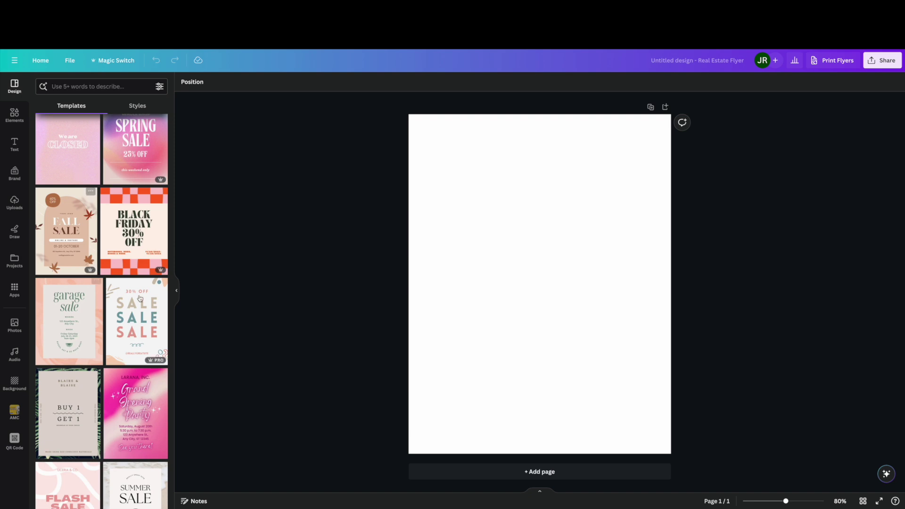
{"action": "scroll", "coordinate": [146, 218], "scroll_direction": "down", "scroll_amount": 3}
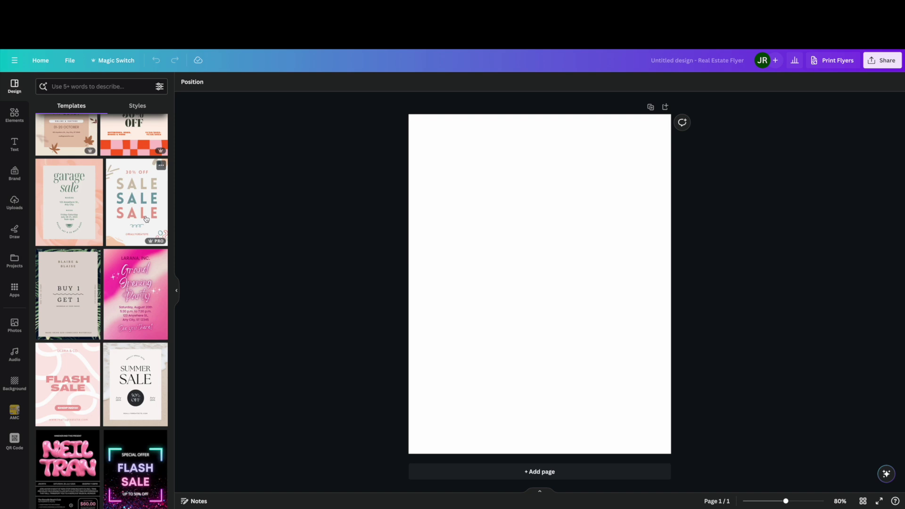
{"action": "scroll", "coordinate": [146, 219], "scroll_direction": "down", "scroll_amount": 6}
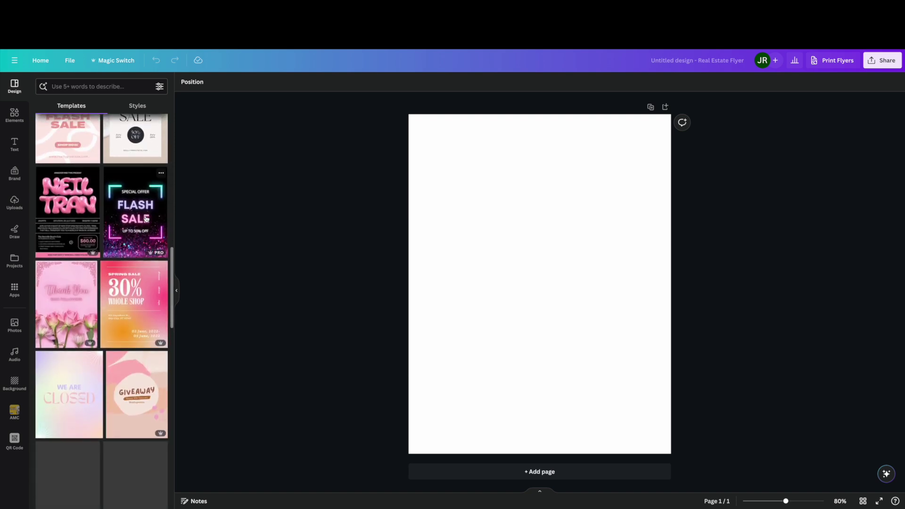
{"action": "scroll", "coordinate": [130, 235], "scroll_direction": "down", "scroll_amount": 5}
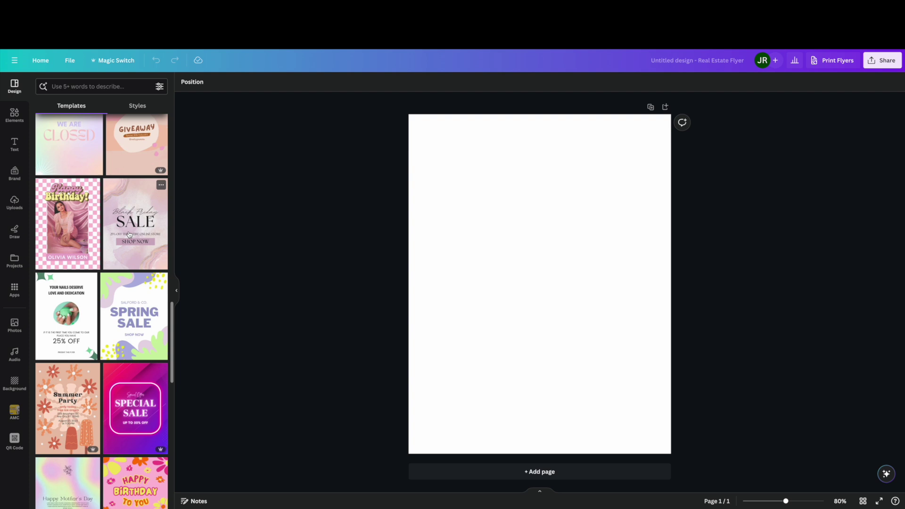
{"action": "scroll", "coordinate": [130, 237], "scroll_direction": "down", "scroll_amount": 2}
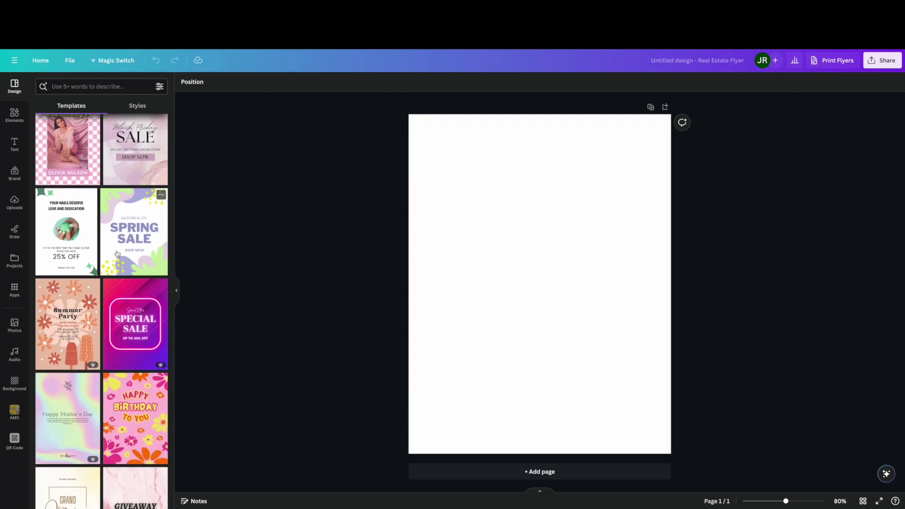
{"action": "scroll", "coordinate": [117, 254], "scroll_direction": "up", "scroll_amount": 1}
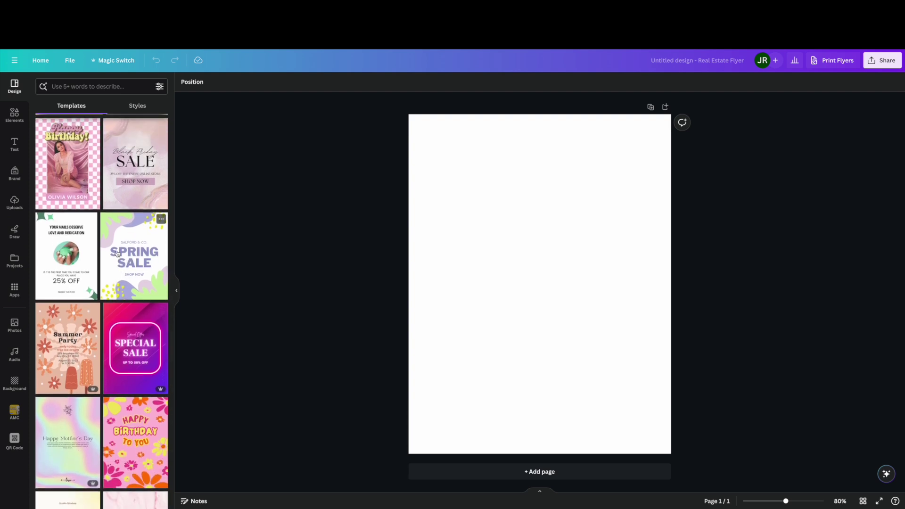
{"action": "scroll", "coordinate": [117, 253], "scroll_direction": "down", "scroll_amount": 2}
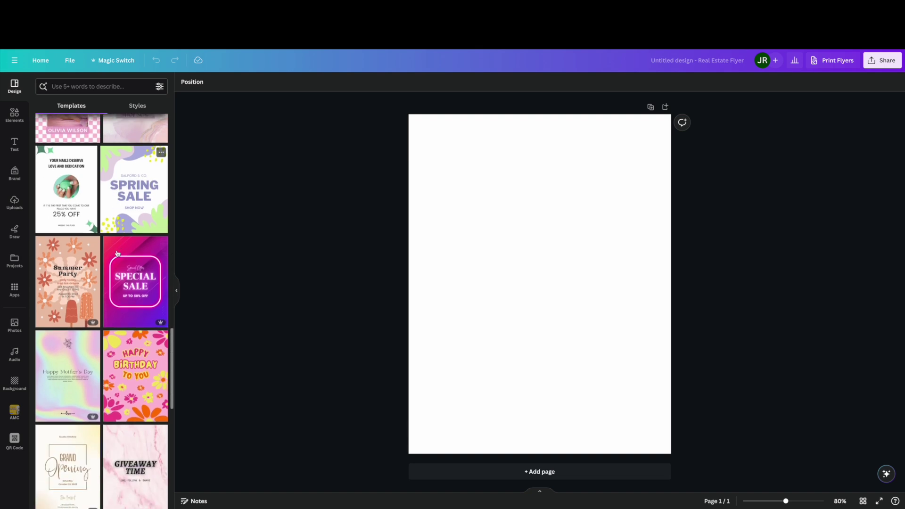
{"action": "left_click", "coordinate": [68, 186]}
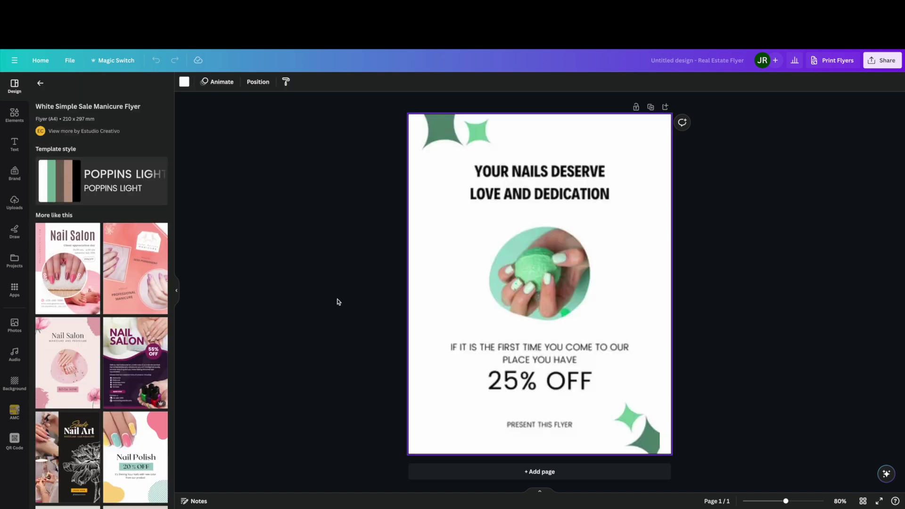